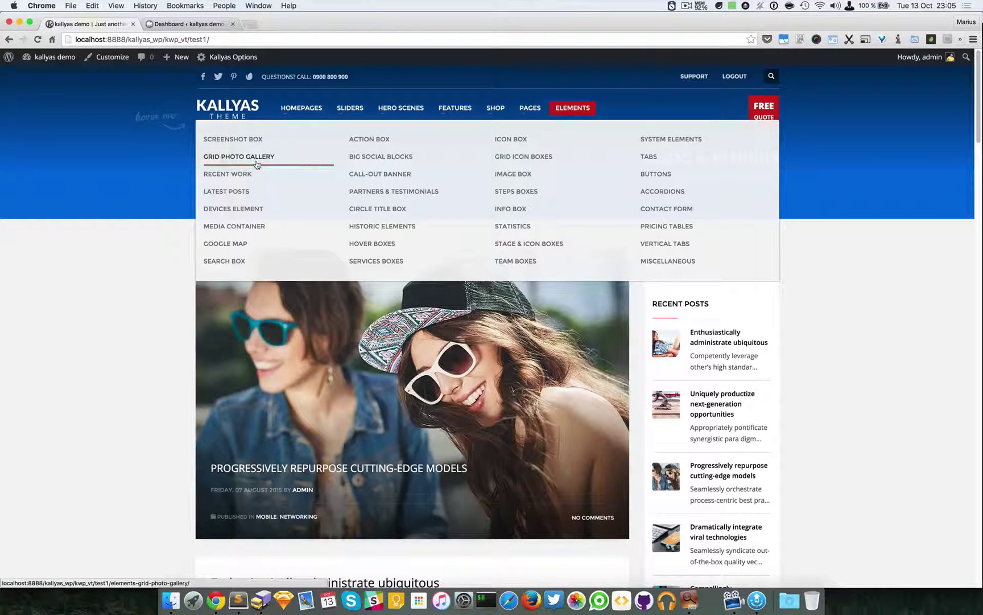
Step: Create a new page titled 'Keyword element demo', enable the page builder, and publish it
mouse_move(181, 69)
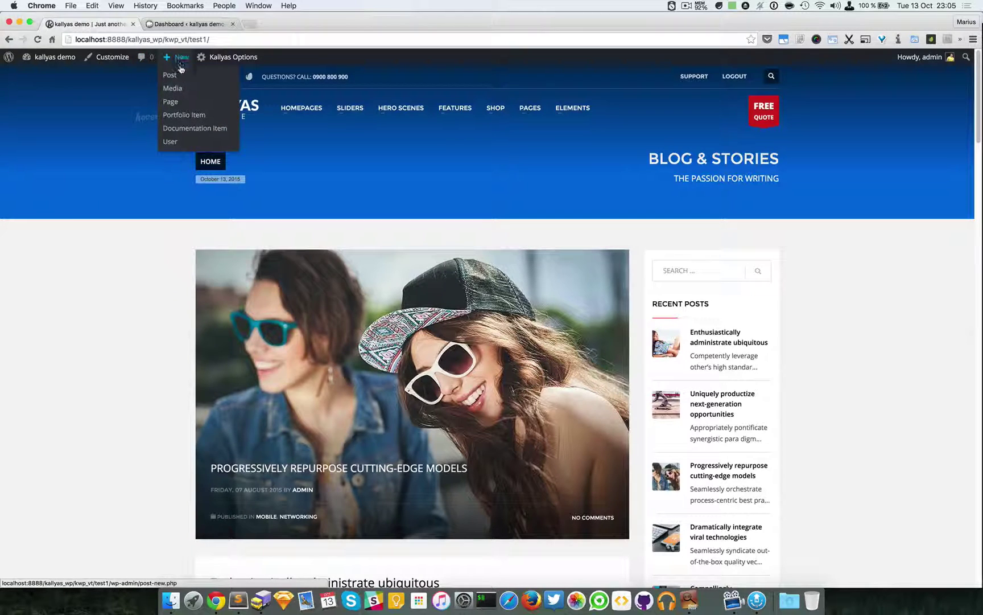
left_click(186, 102)
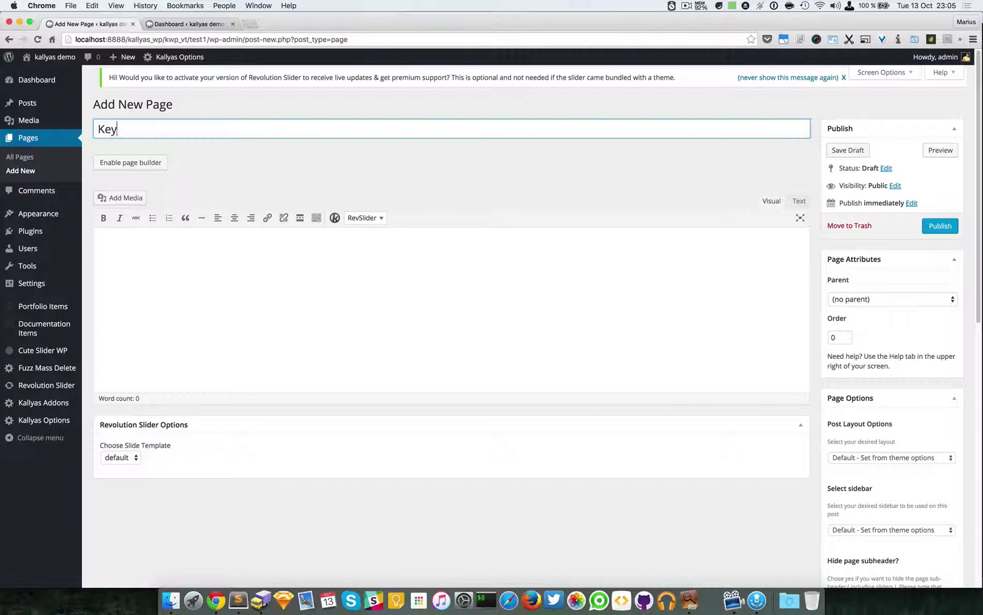
type("Keyword element demo")
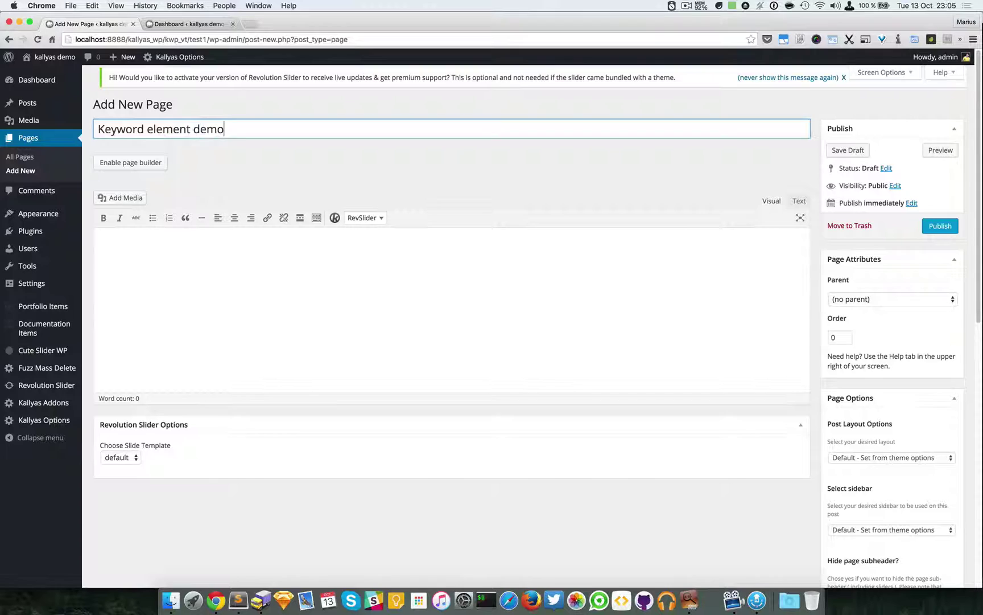
left_click(137, 158)
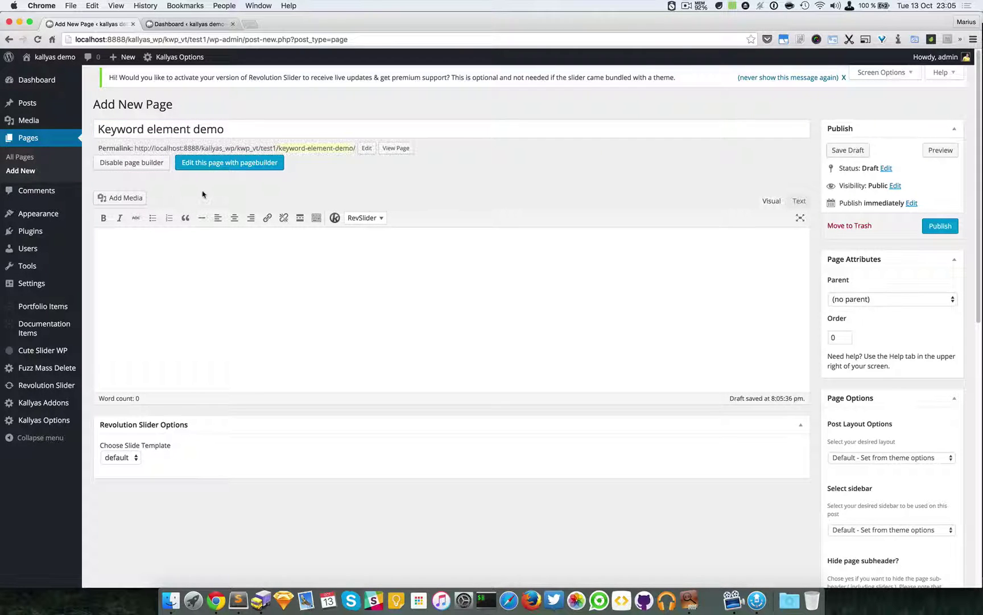
left_click(926, 229)
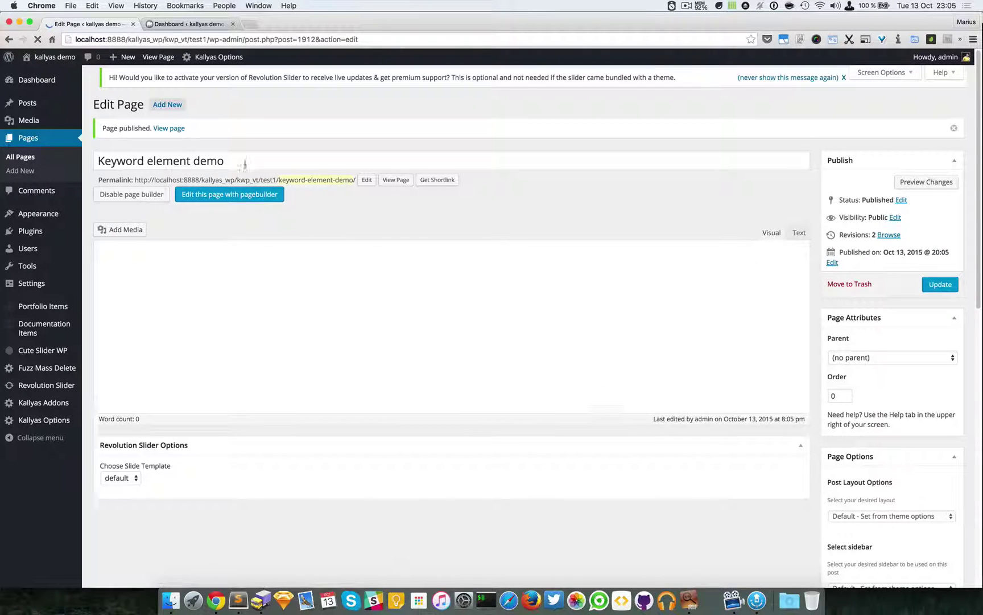
Step: Open the page in the Kallyas builder and drop a Custom Sub-header onto the empty content area
left_click(235, 199)
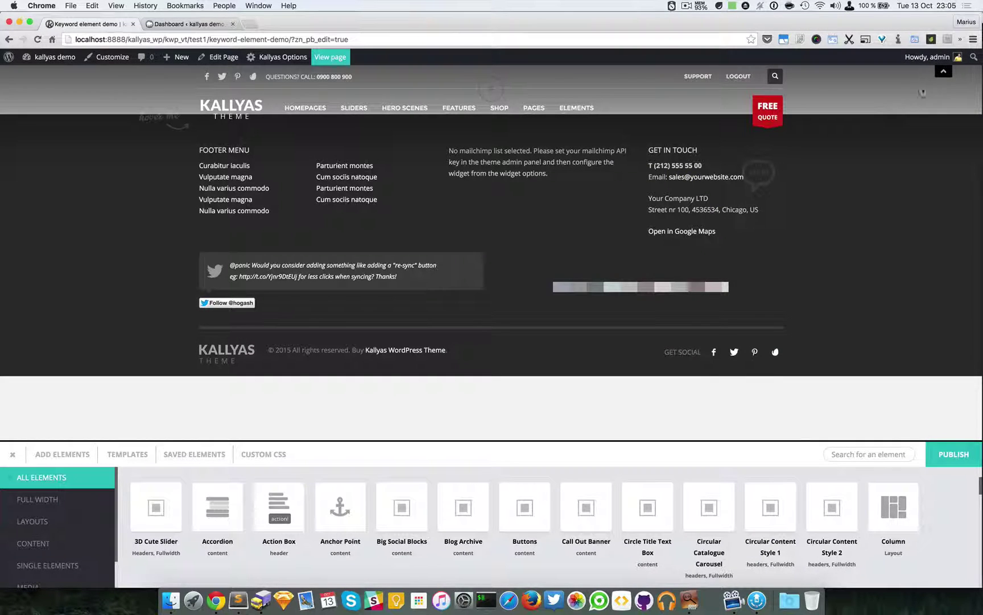
left_click(942, 78)
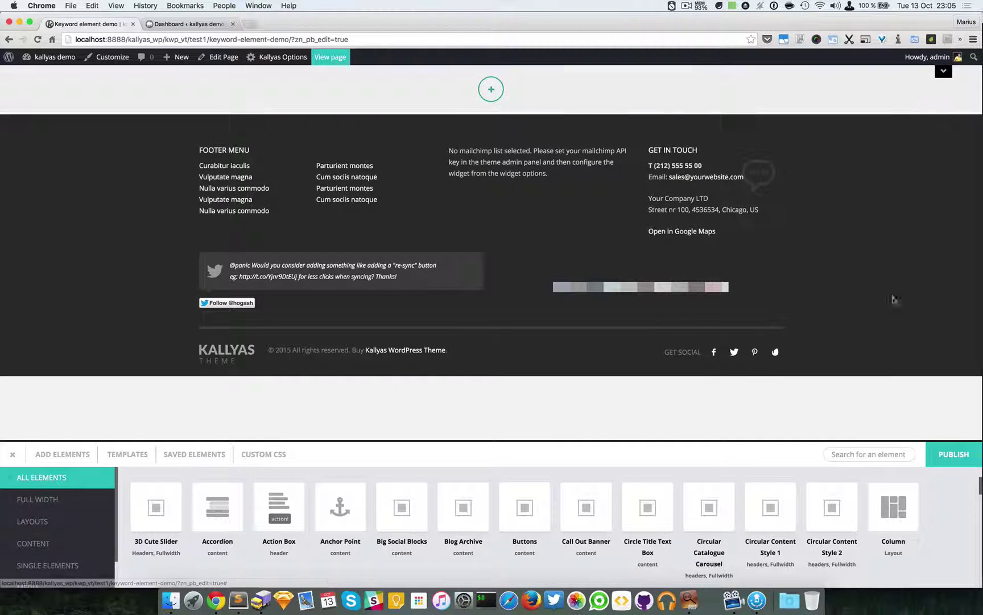
left_click(878, 455)
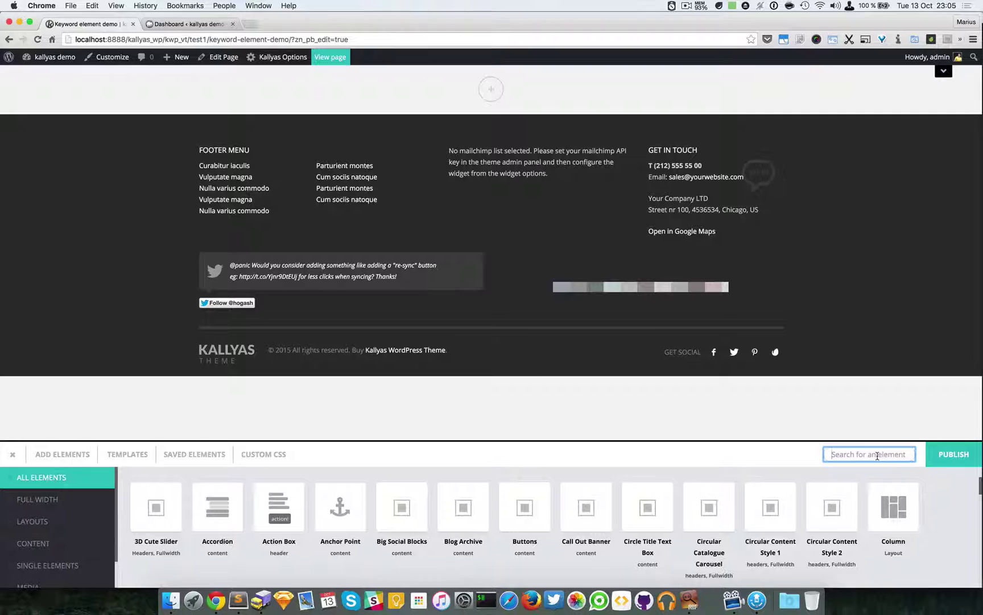
type("sub")
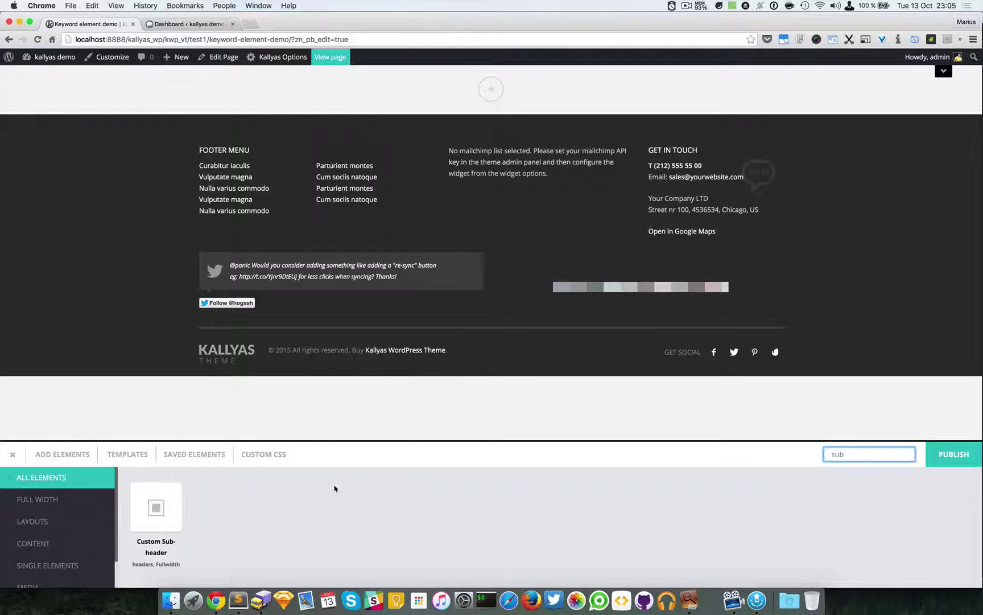
left_click_drag(198, 487, 482, 92)
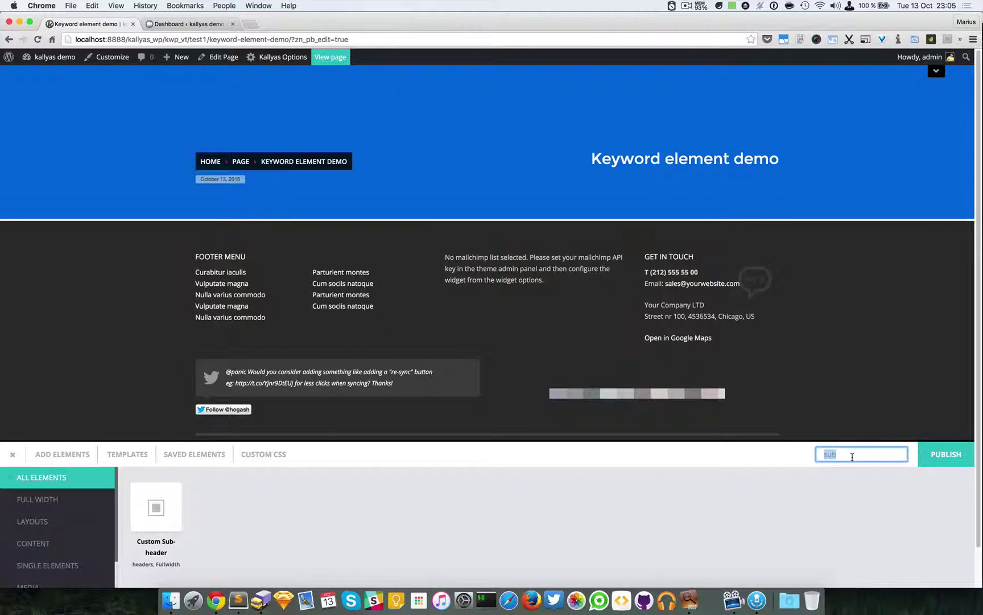
Step: Add a Section below the sub-header and place a Keywords Element inside it
type("sect")
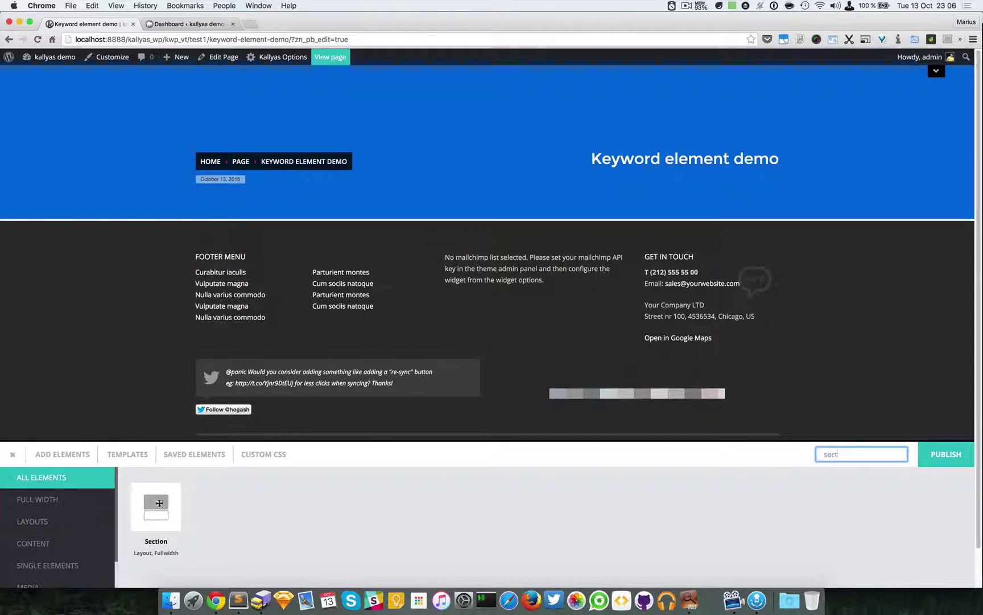
left_click_drag(159, 502, 508, 209)
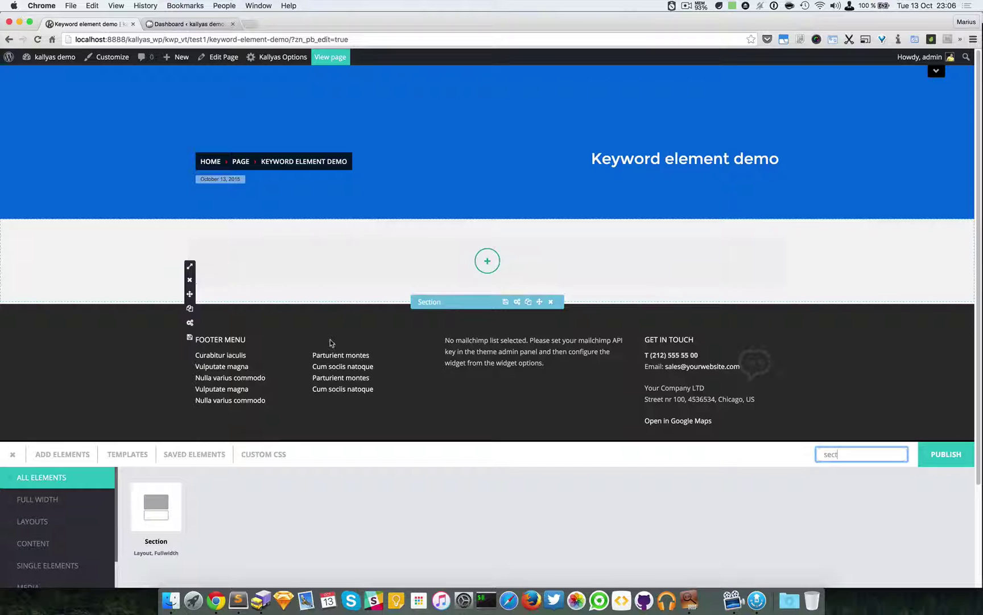
double_click(831, 454)
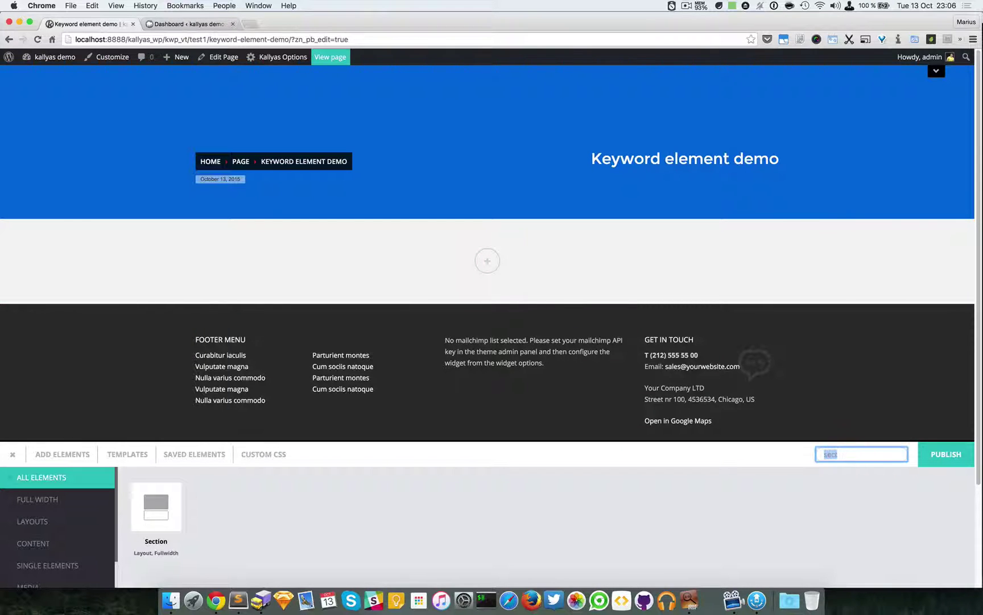
key("BackSpace")
type("keyw")
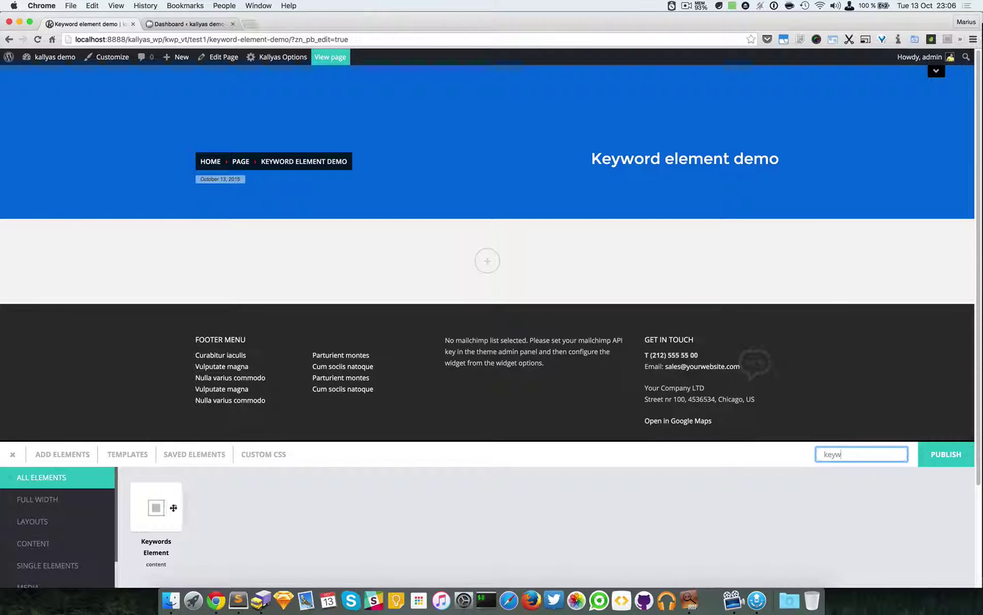
left_click_drag(173, 507, 488, 260)
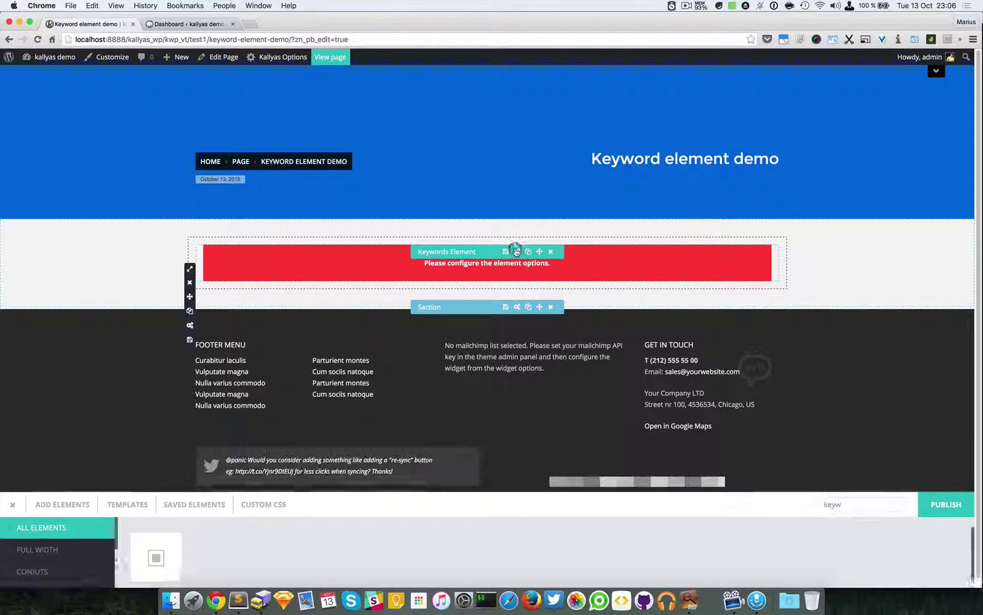
left_click(516, 251)
left_click_drag(513, 244, 586, 314)
left_click(587, 437)
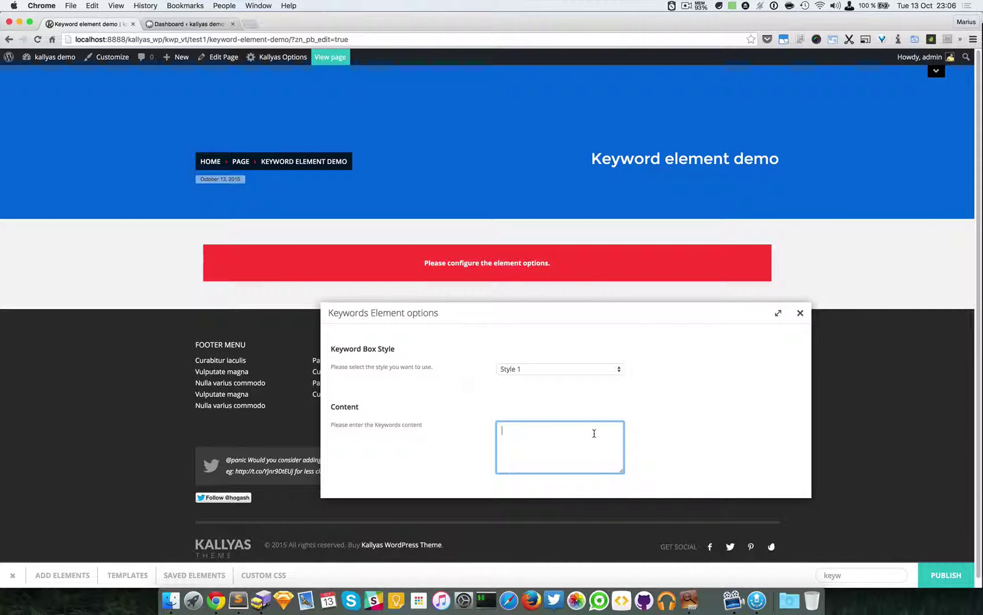
left_click(801, 313)
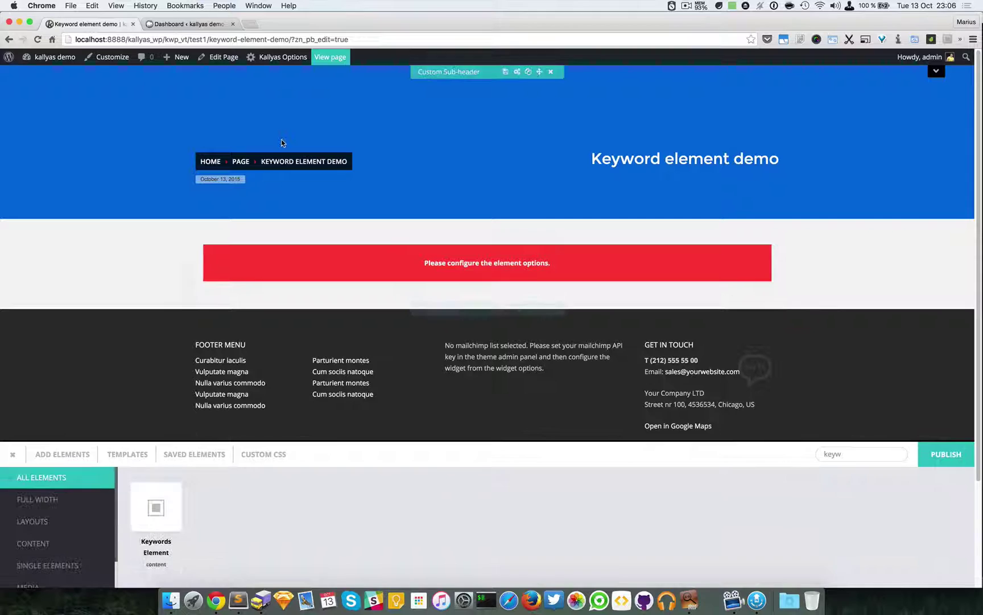
Step: Open the Homepage 1 demo in a new tab and scroll down to its sample keywords line
left_click(937, 70)
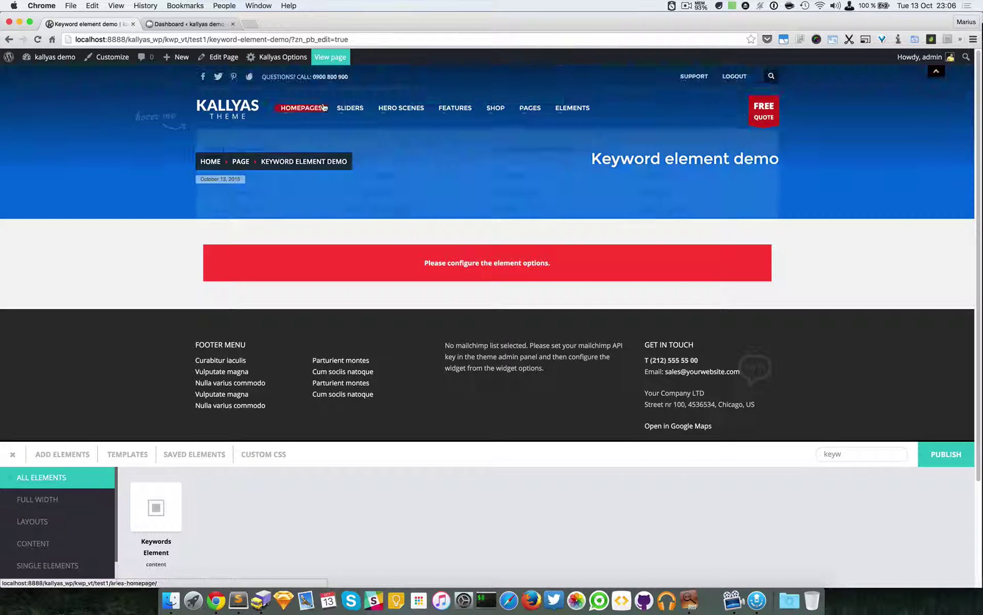
mouse_move(296, 109)
left_click(528, 167, "super")
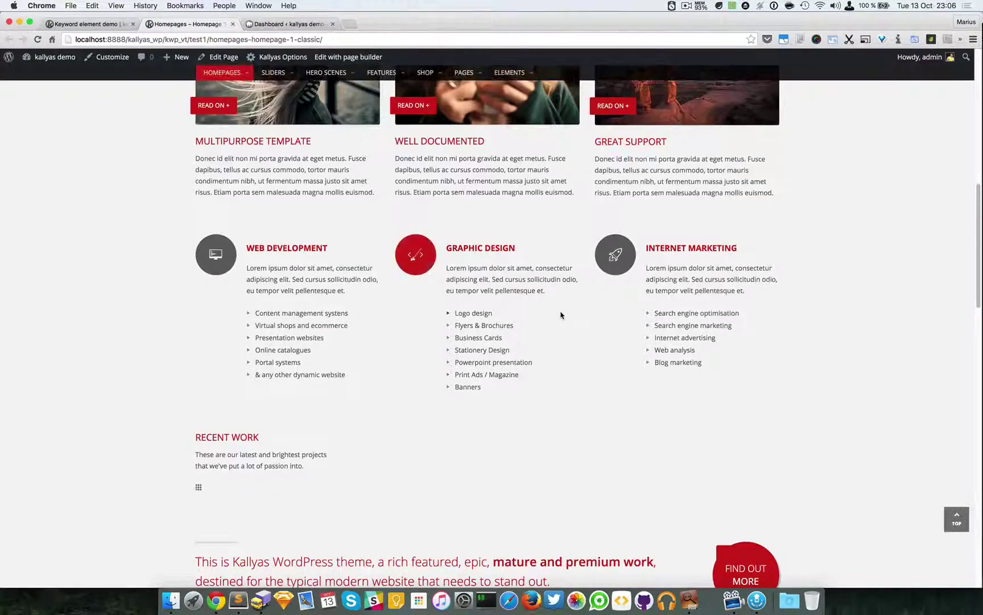
scroll(559, 313, "up", 10)
scroll(397, 300, "down", 15)
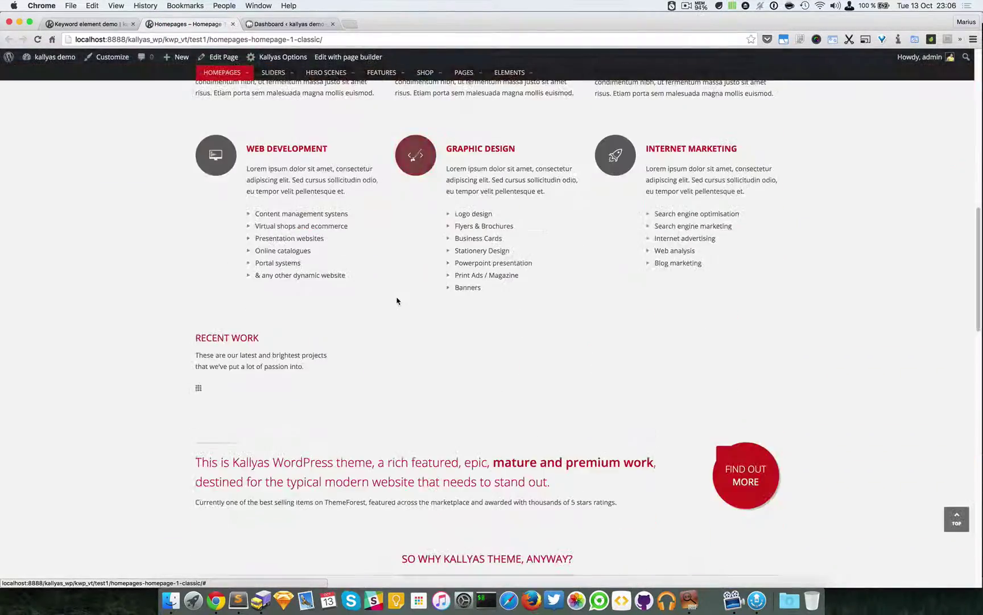
scroll(397, 300, "down", 10)
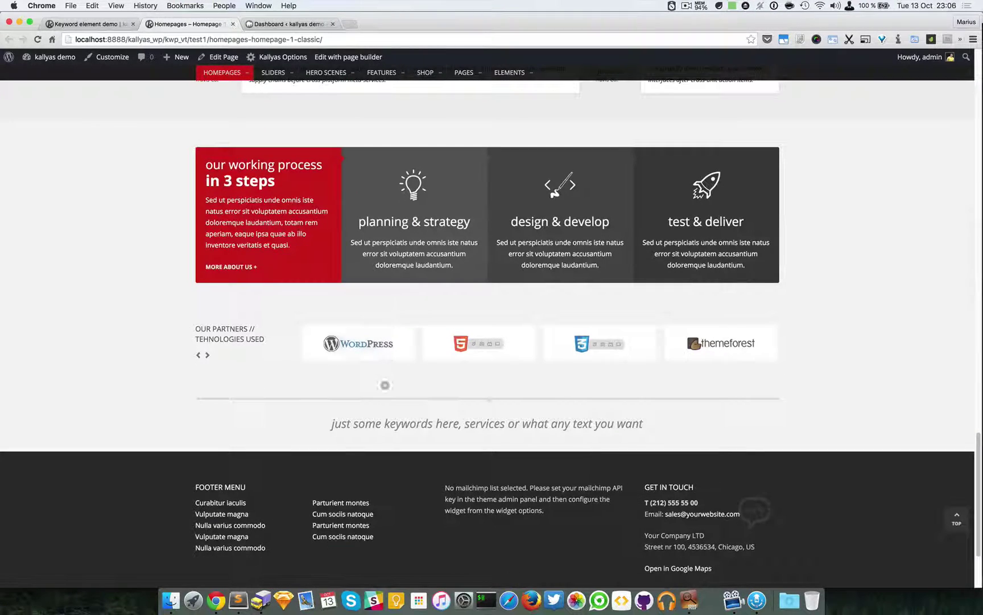
left_click_drag(322, 424, 648, 424)
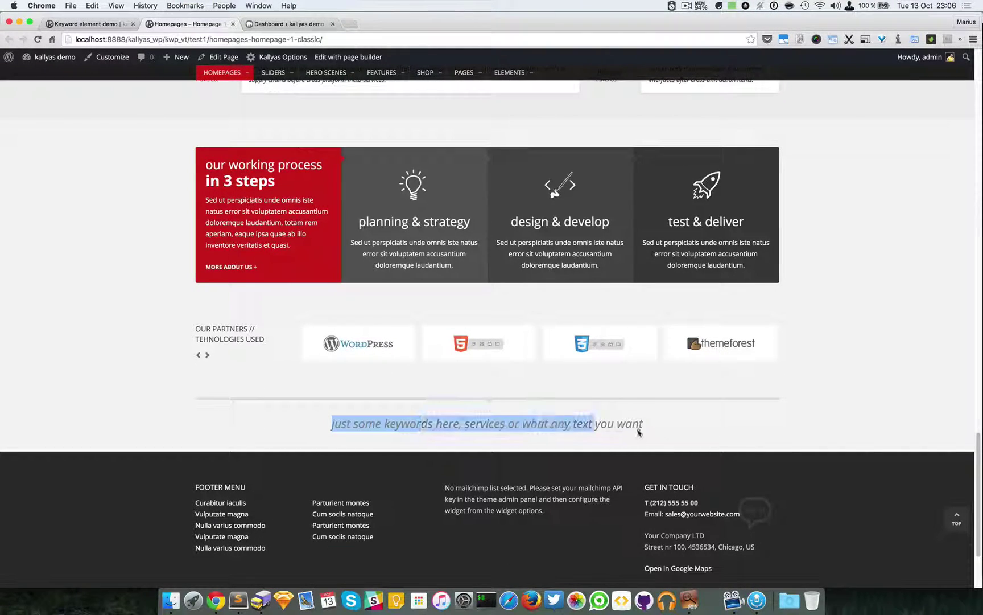
left_click(661, 426)
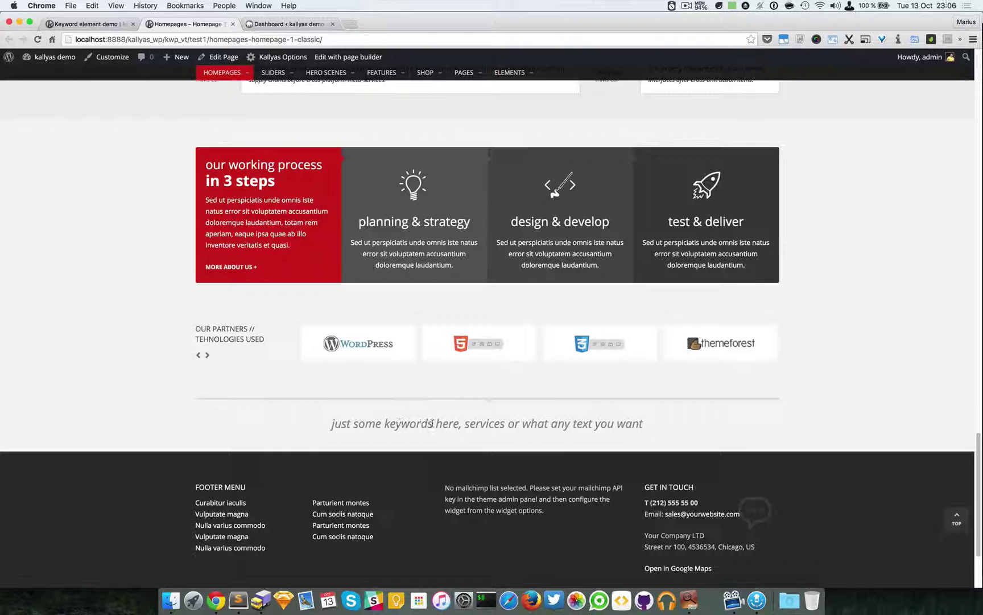
left_click(487, 424)
left_click(541, 424)
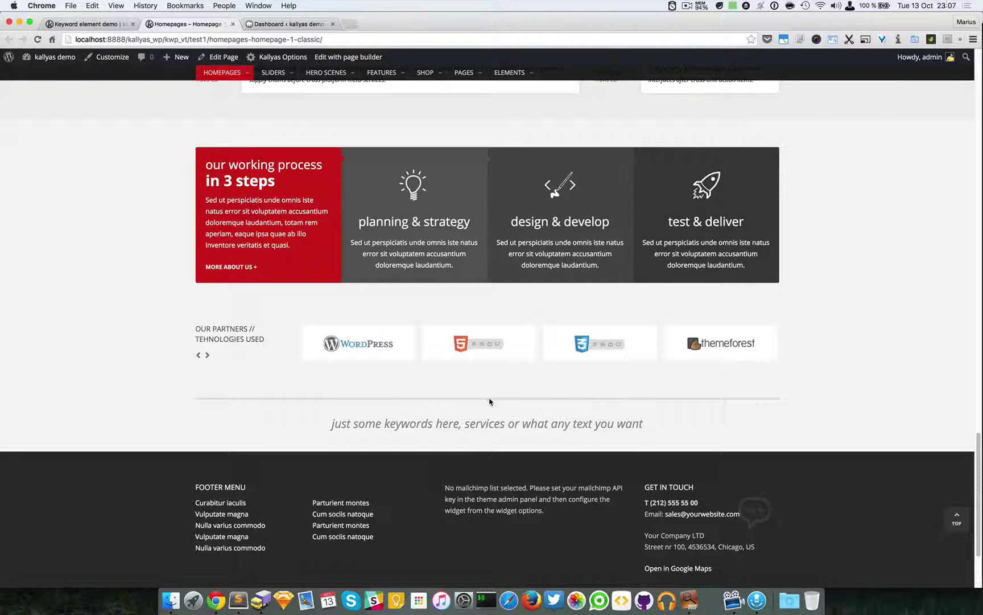
Step: Copy 'just some keywords here, services or what any text you want' into the Keywords Element content
left_click(98, 22)
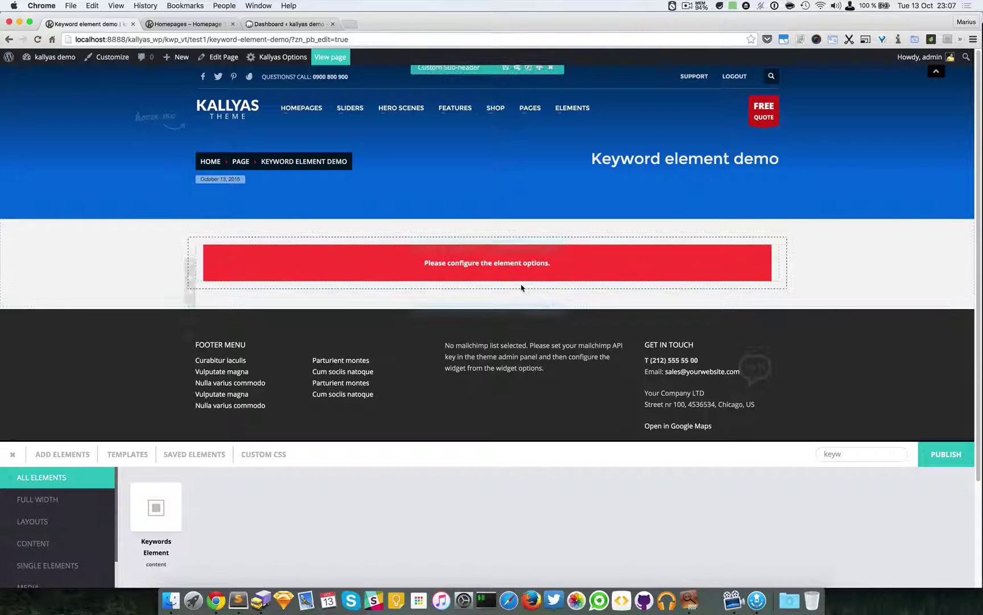
left_click(517, 251)
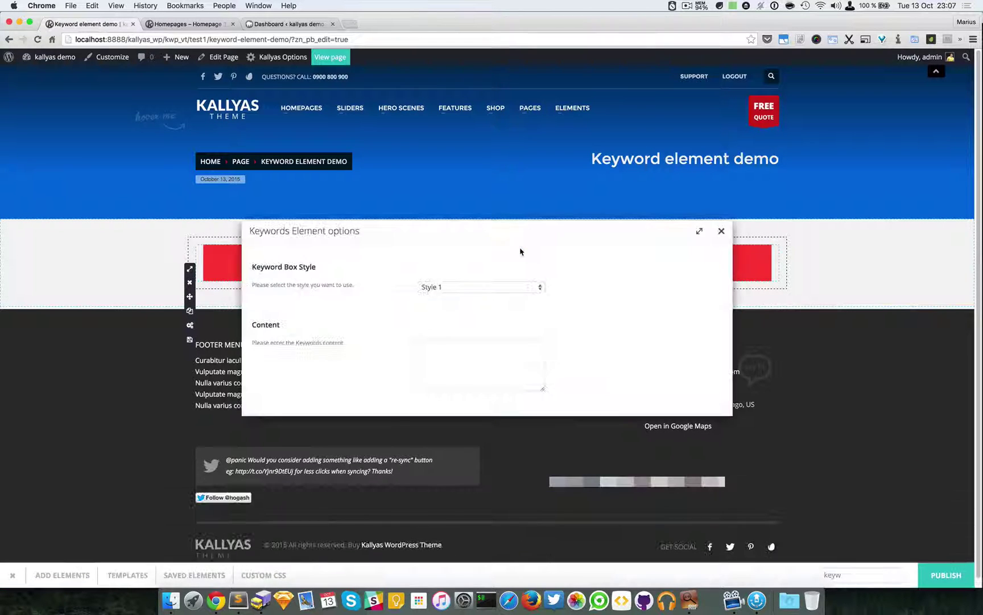
left_click_drag(516, 228, 608, 323)
left_click(585, 468)
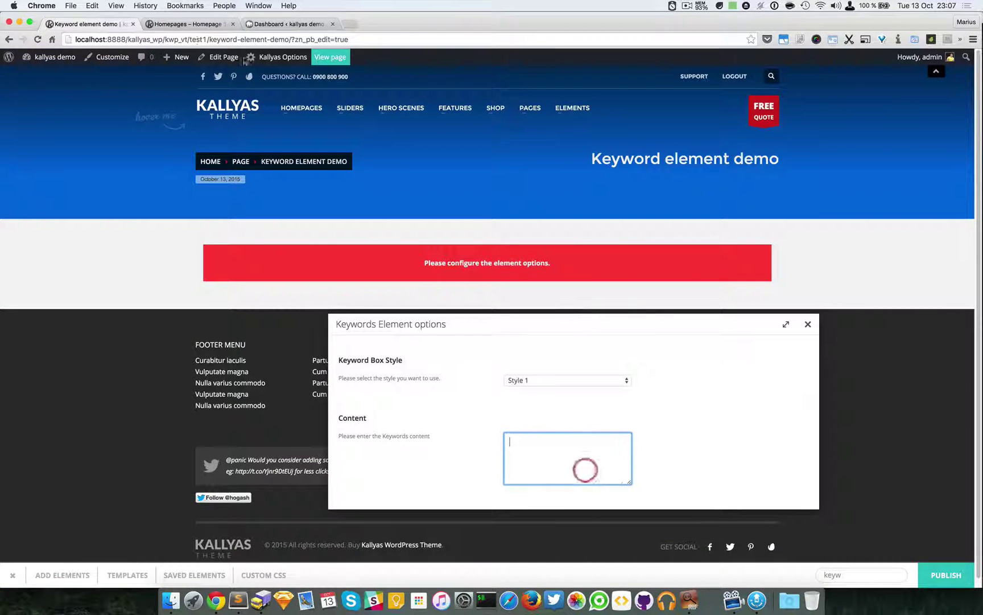
left_click(193, 24)
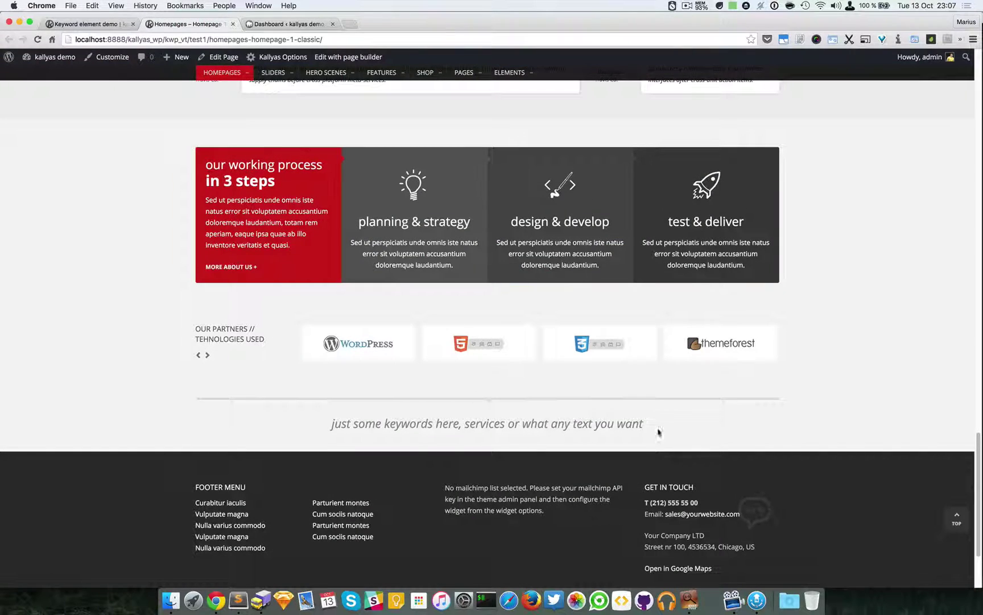
left_click_drag(644, 424, 319, 424)
key("super+c")
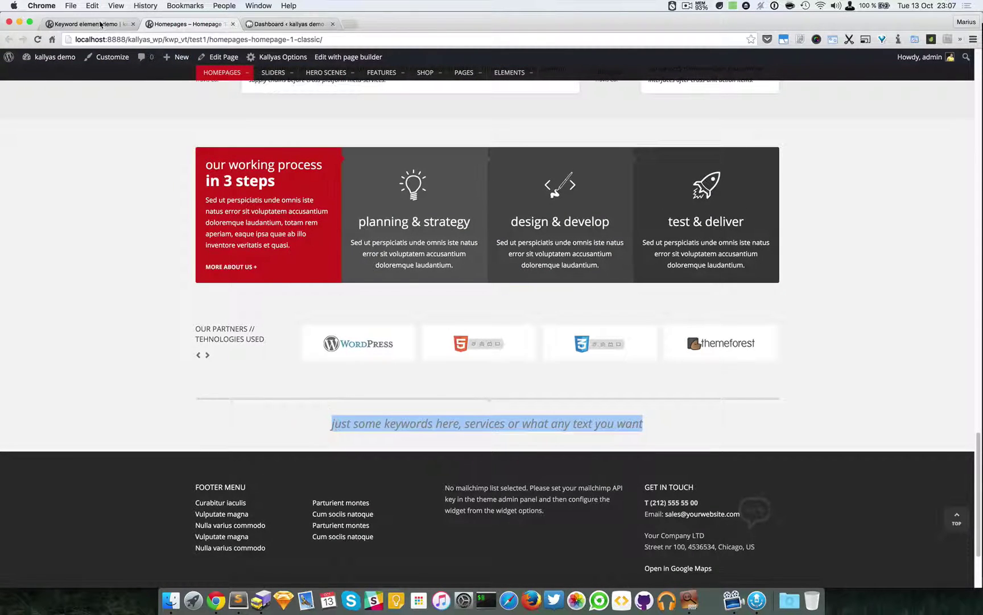
left_click(86, 24)
key("super+v")
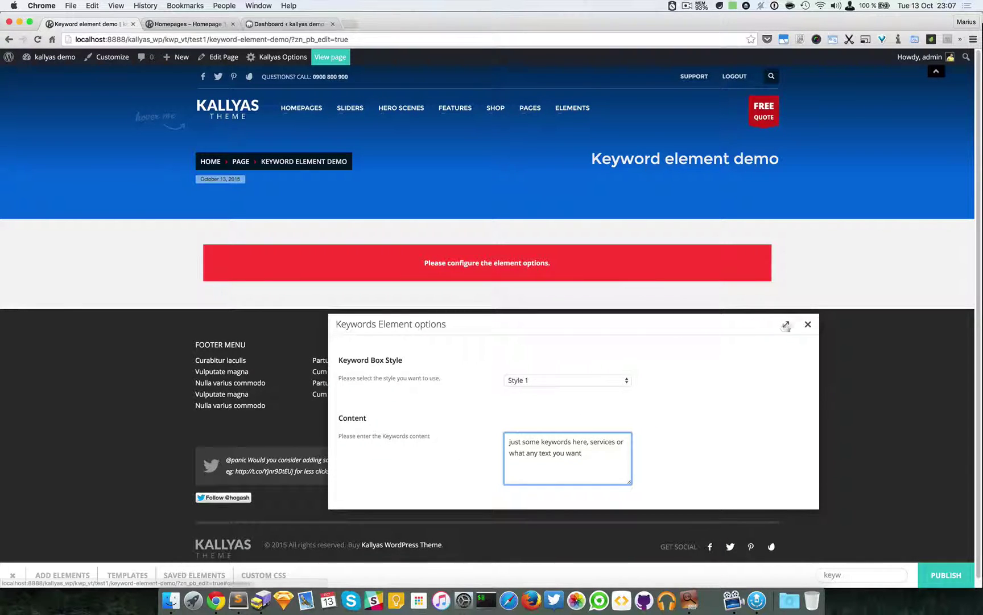
left_click(808, 324)
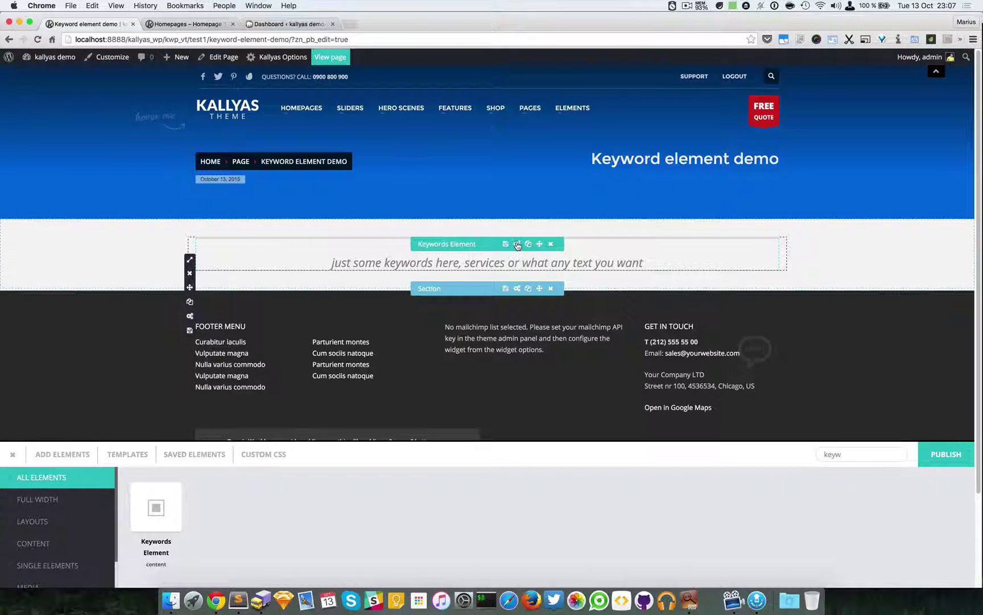
Step: Switch the Keywords Element to Style 2
left_click(518, 246)
left_click(421, 288)
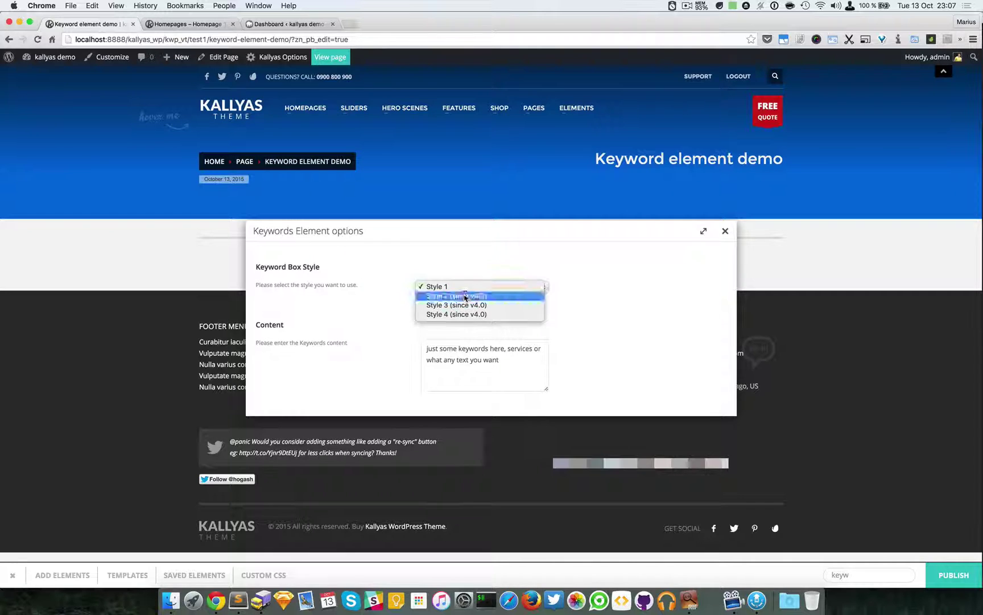
left_click(465, 297)
scroll(494, 319, "down", 2)
scroll(494, 325, "up", 2)
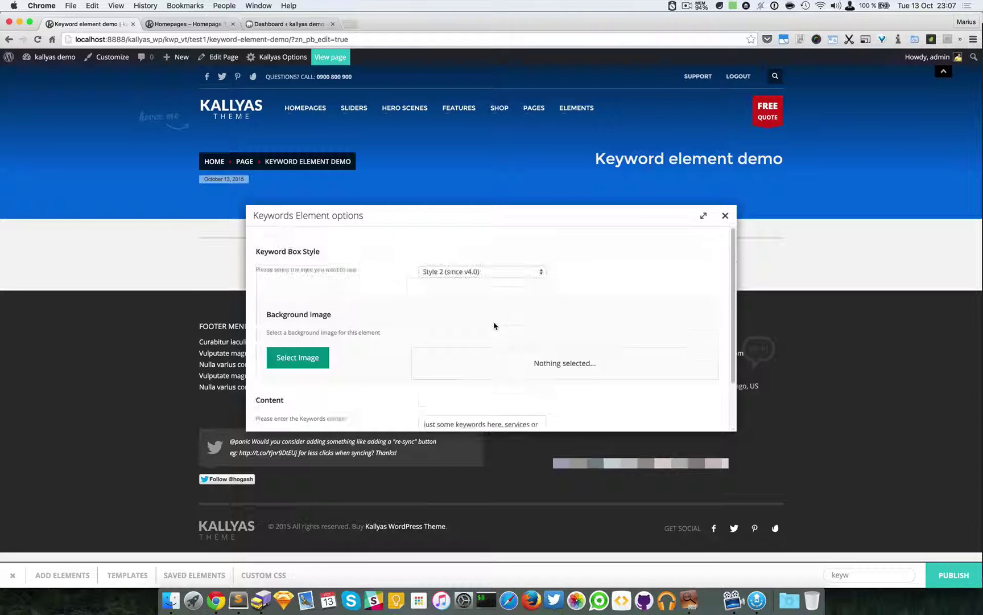
Step: Set port-770732_1920.jpg from the Media Library as the Keywords Element's background image
left_click(304, 350)
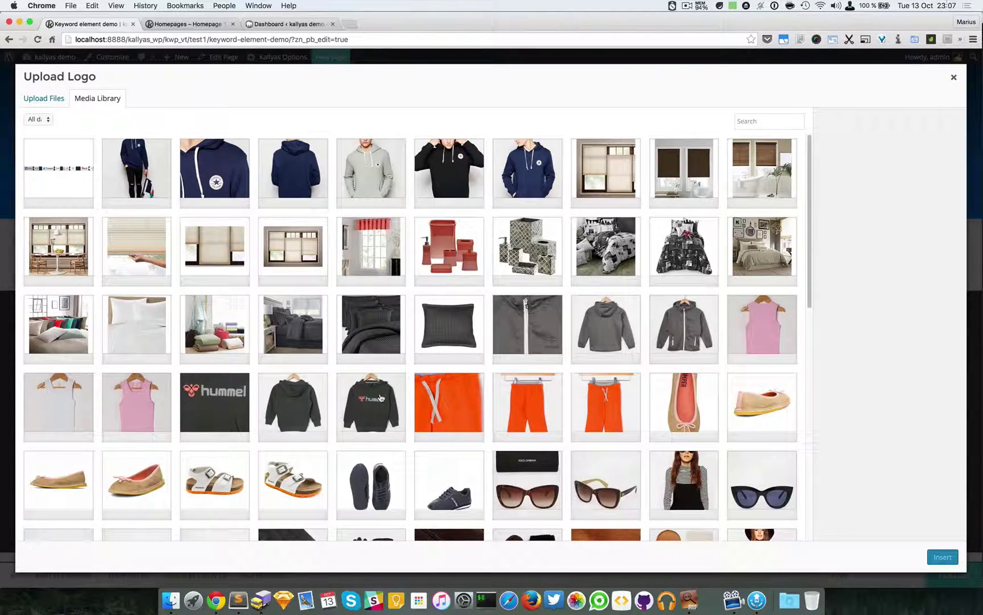
scroll(382, 392, "down", 10)
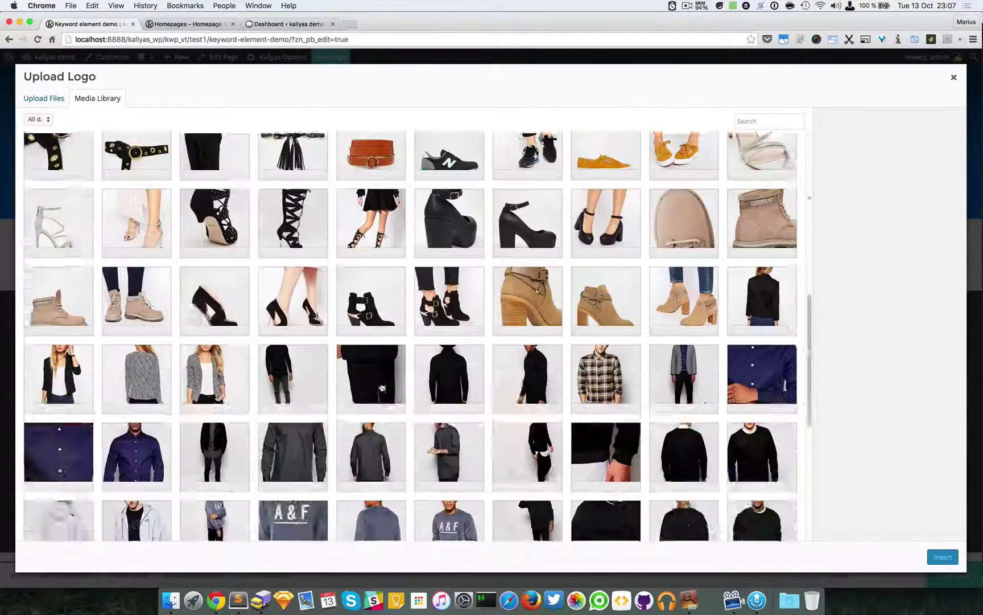
scroll(381, 388, "down", 10)
scroll(509, 344, "down", 2)
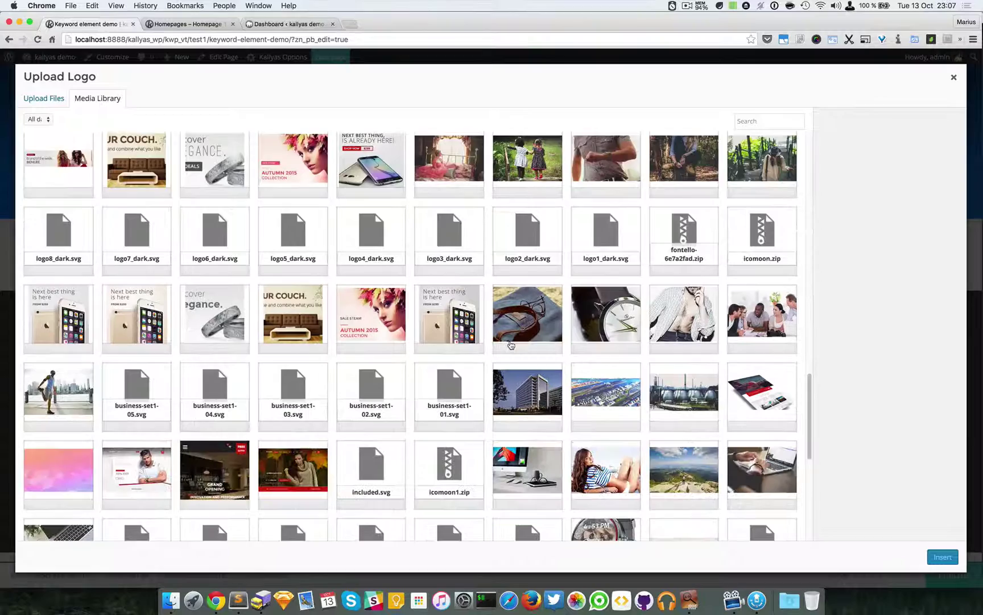
scroll(511, 344, "down", 2)
left_click(602, 337)
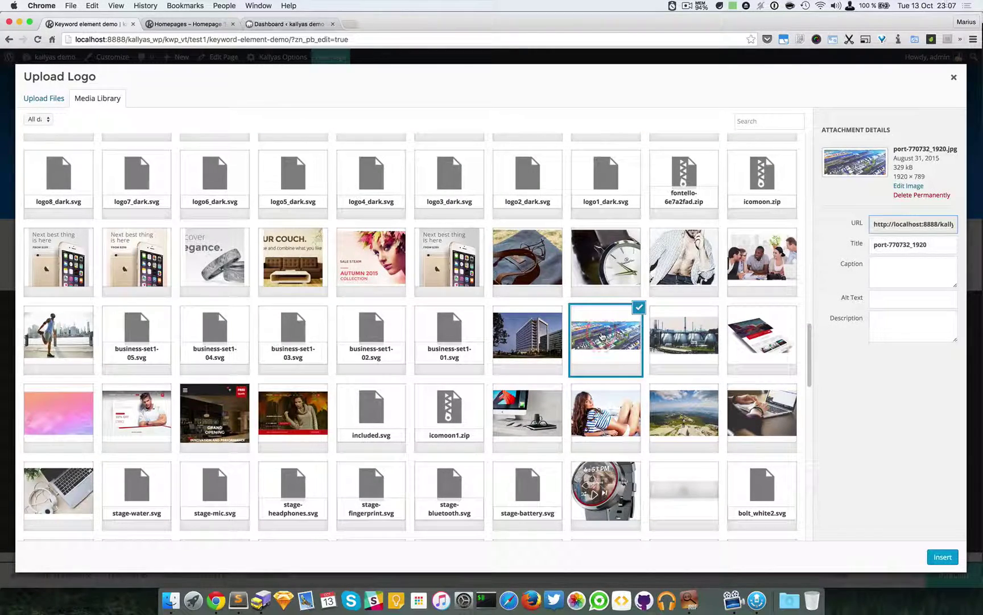
left_click(933, 558)
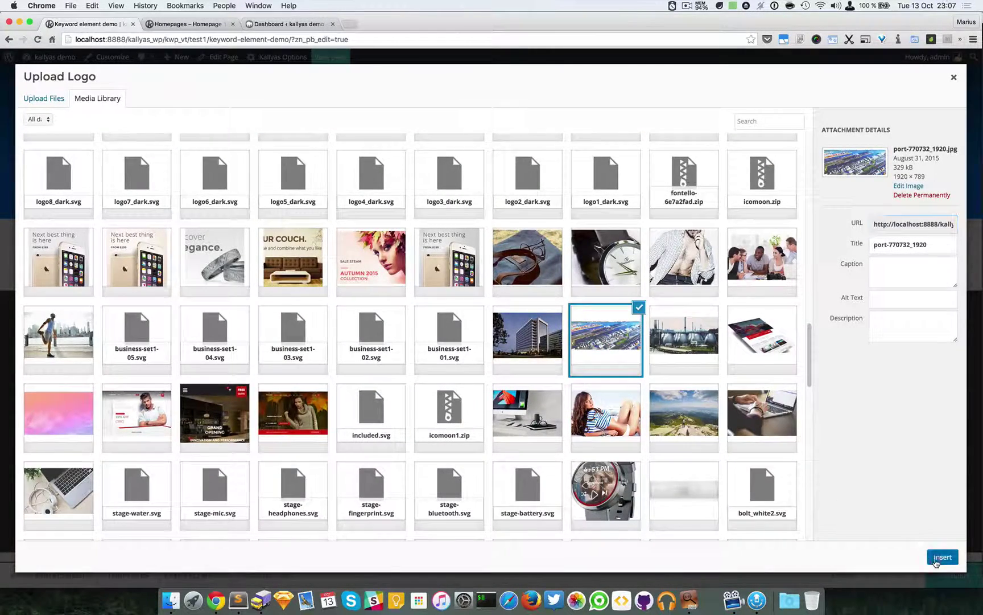
left_click(729, 217)
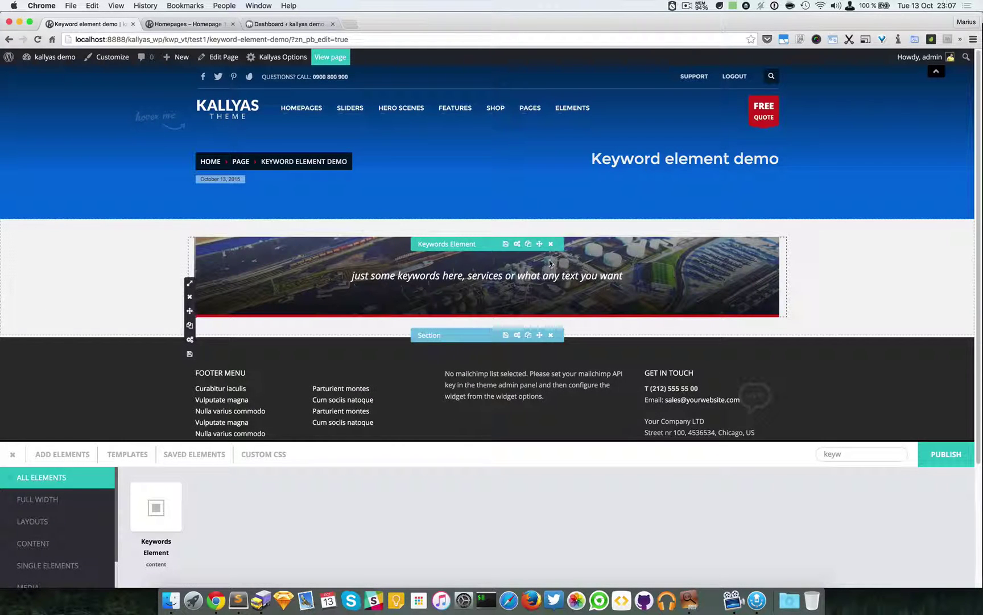
Step: Set the Section Size of the section holding the Keywords Element to Full width
left_click(518, 336)
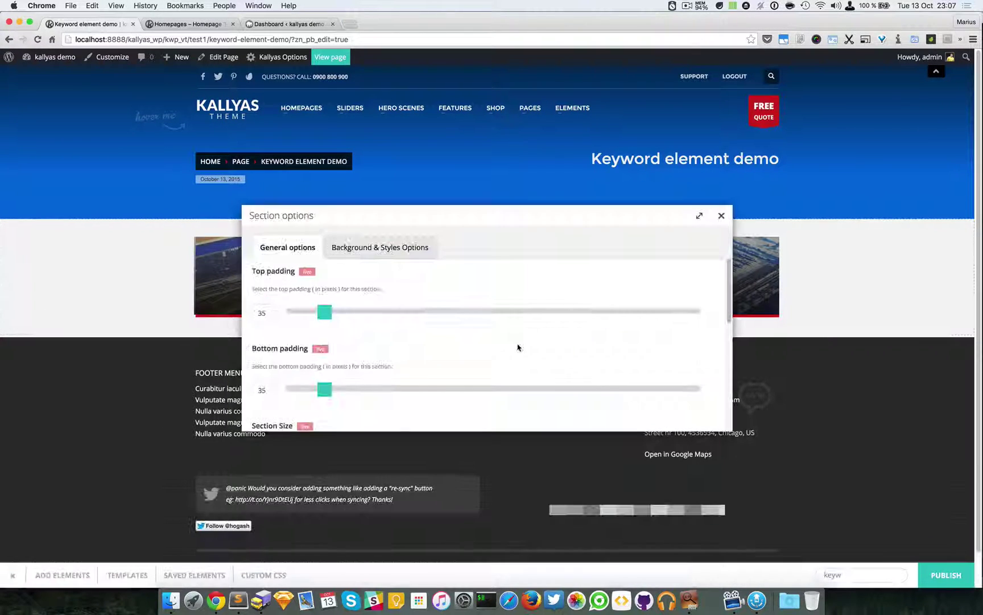
left_click_drag(370, 228, 417, 288)
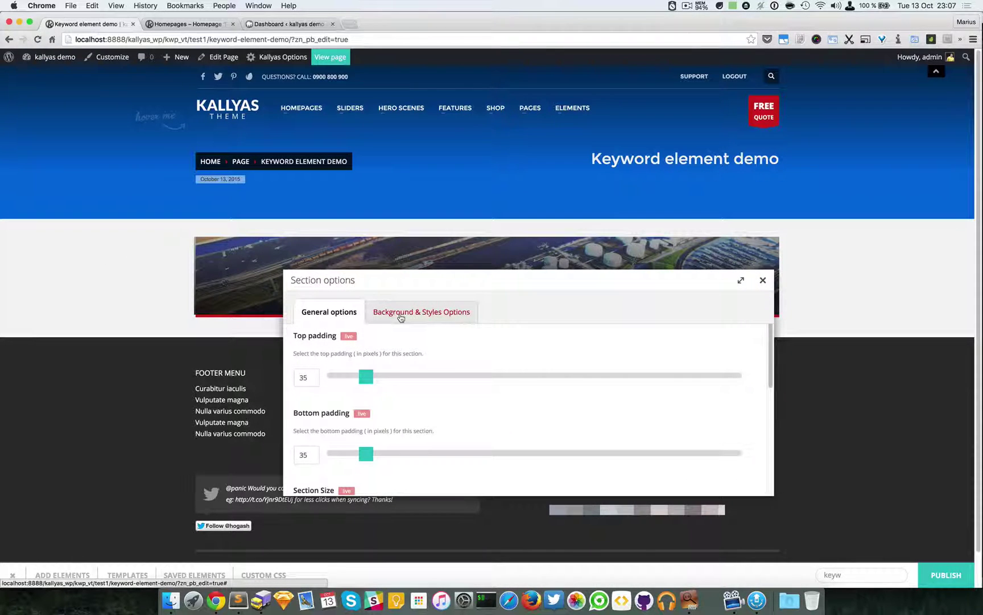
scroll(496, 463, "down", 4)
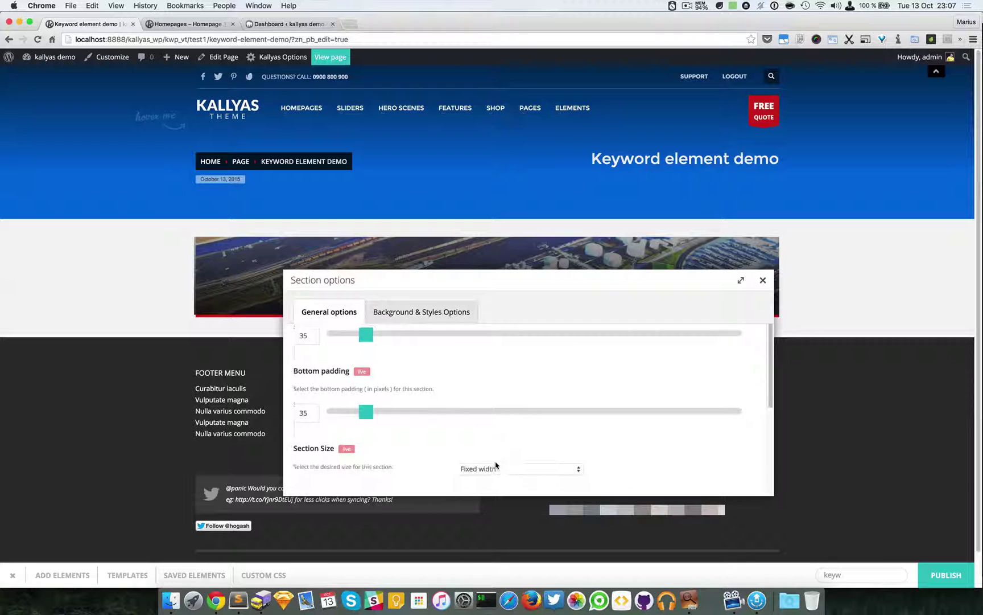
left_click(497, 456)
left_click(496, 463)
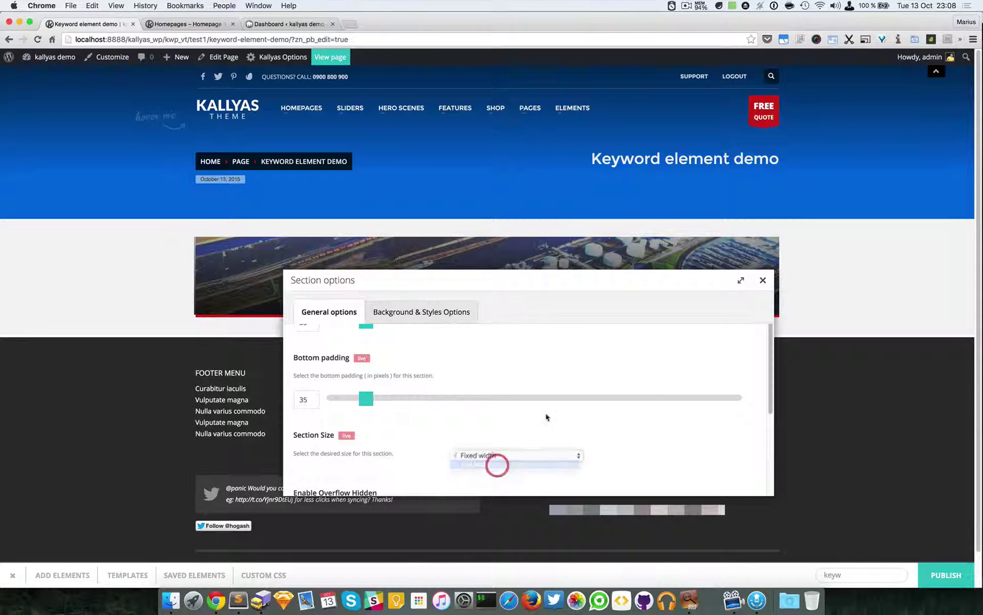
left_click(763, 280)
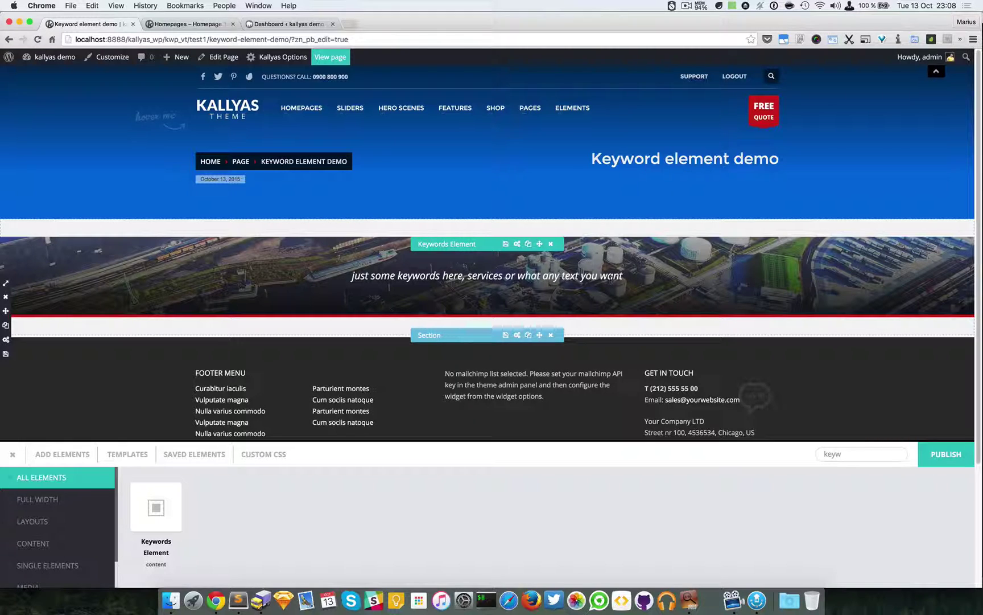
Step: Try Style 3 on the Keywords Element and preview it
left_click(517, 244)
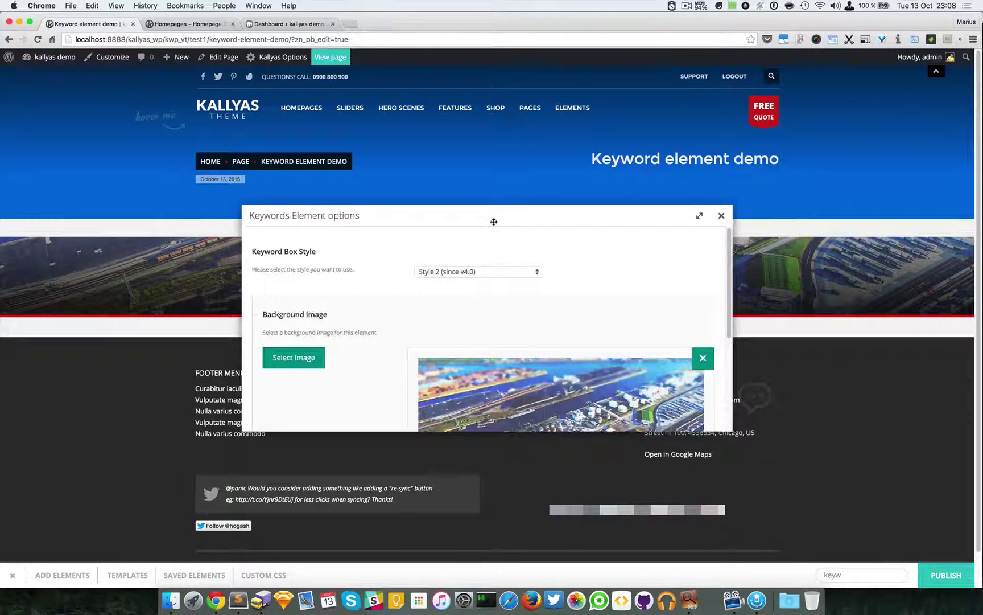
left_click_drag(493, 222, 550, 301)
left_click(535, 352)
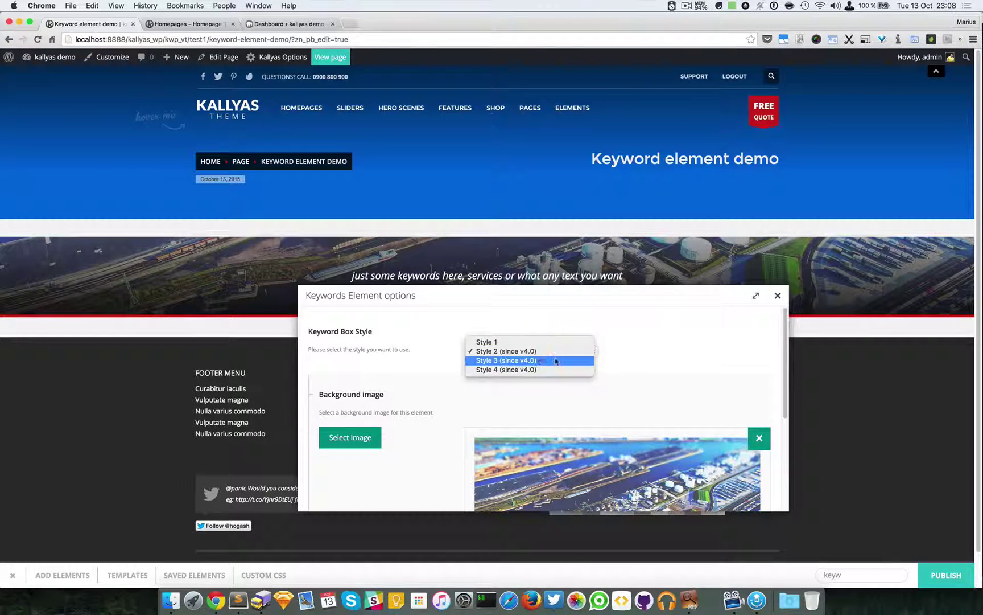
left_click(556, 360)
left_click(778, 296)
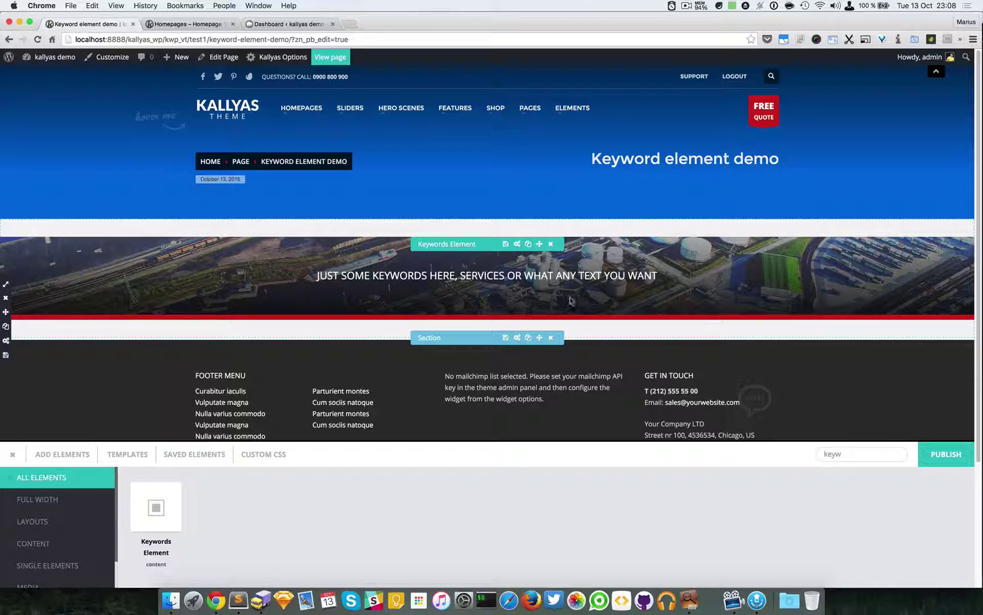
Step: Switch the Keywords Element to Style 4 with a #e5e5e5 background colour
left_click(517, 244)
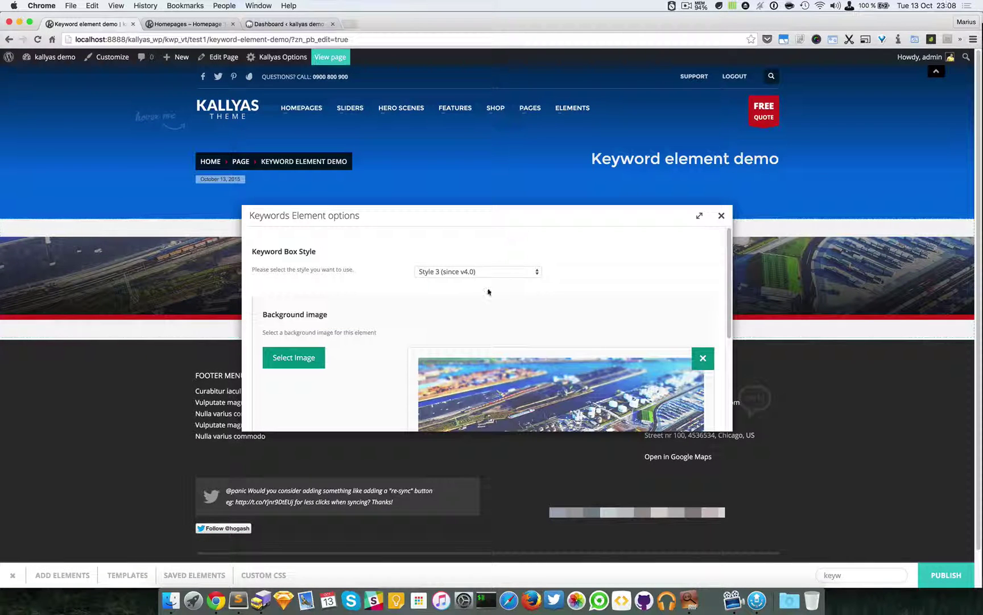
left_click(487, 272)
left_click(483, 280)
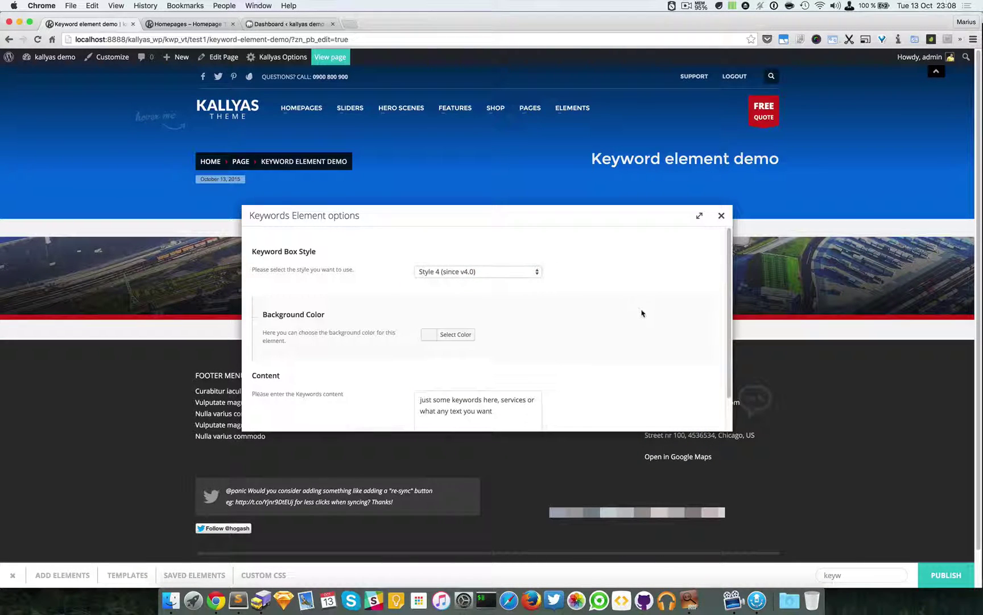
scroll(632, 316, "down", 2)
left_click(450, 302)
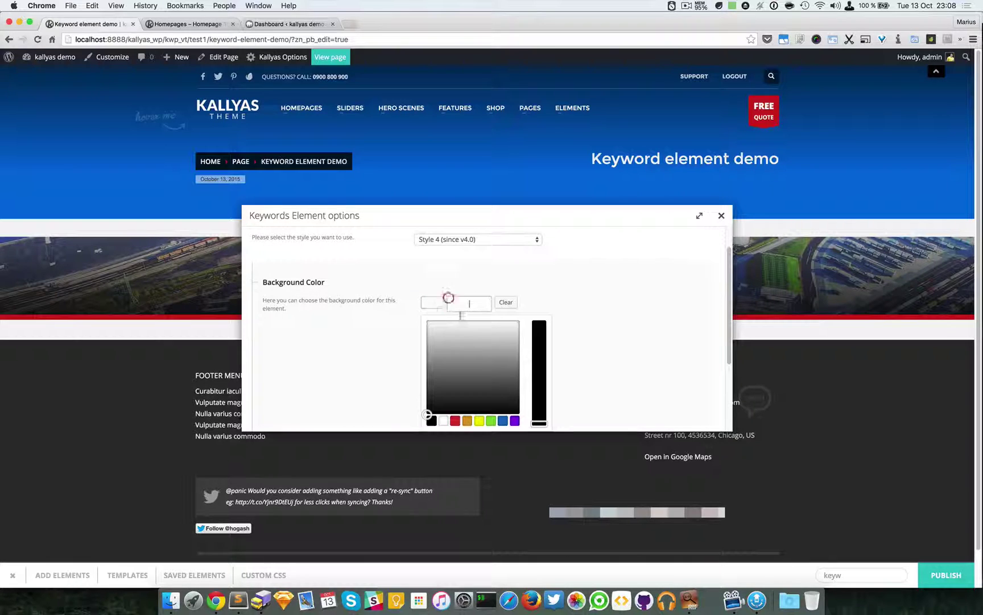
left_click_drag(480, 362, 490, 331)
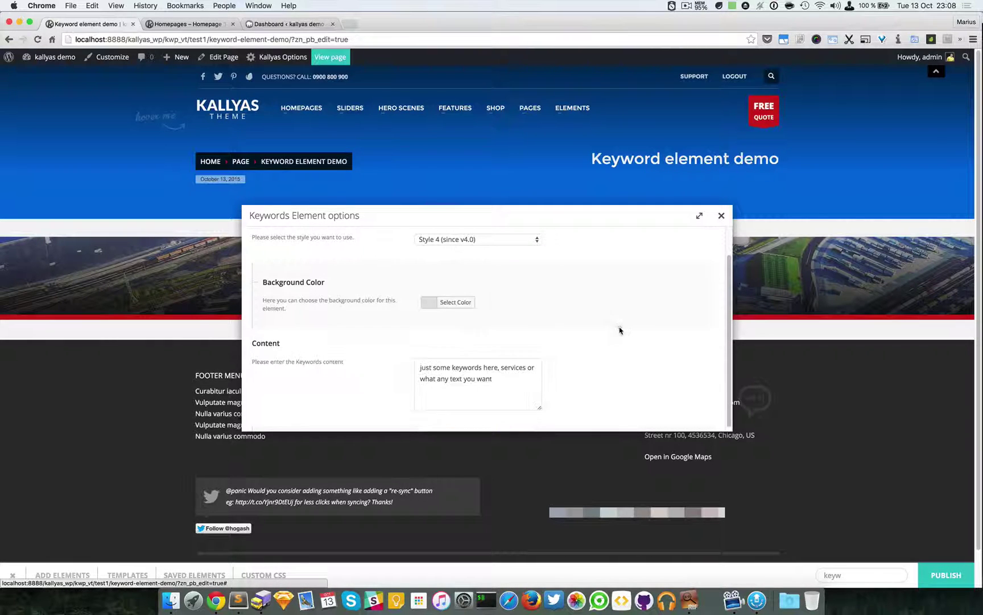
scroll(620, 330, "down", 1)
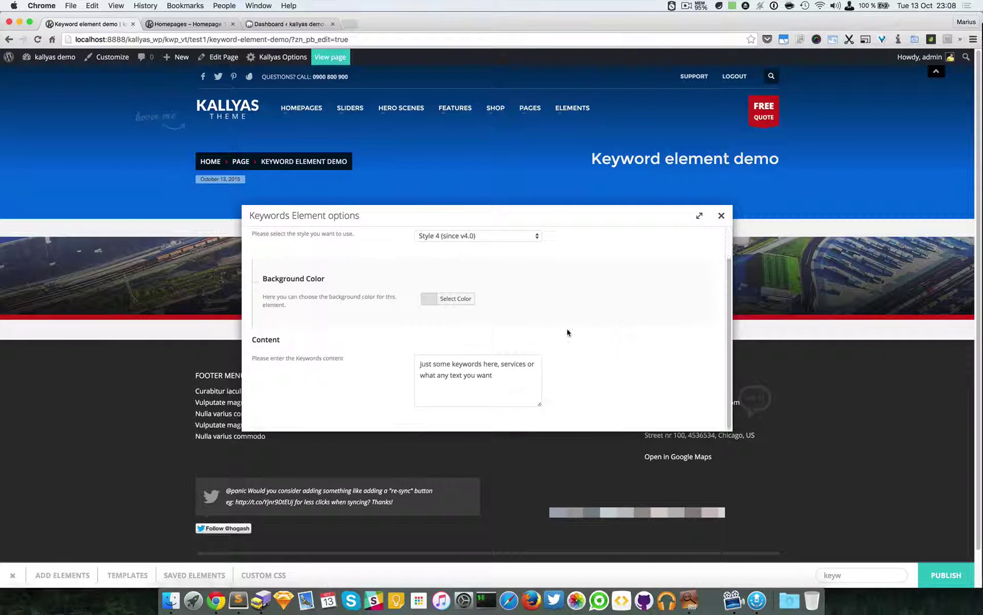
left_click(721, 217)
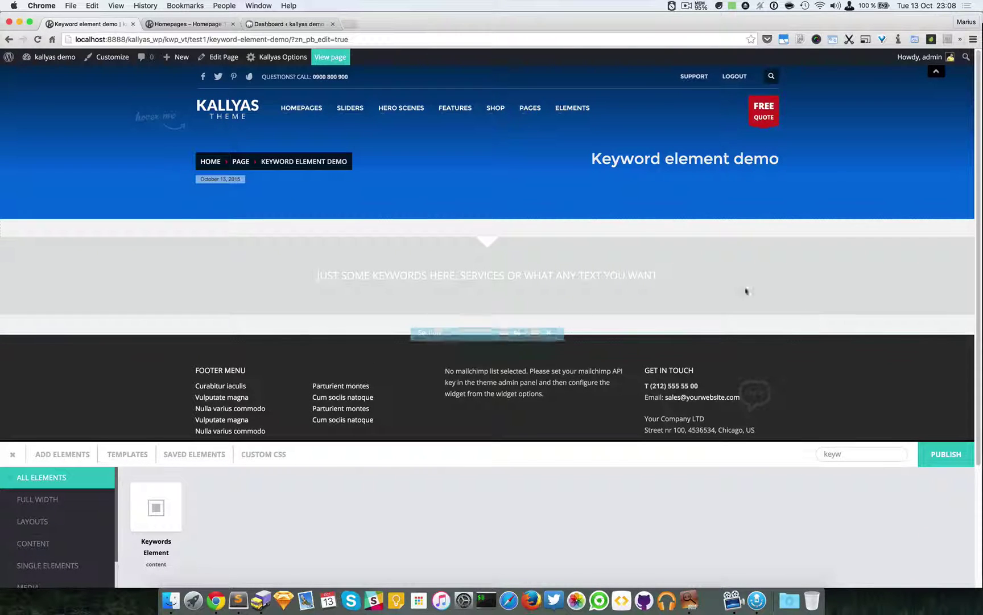